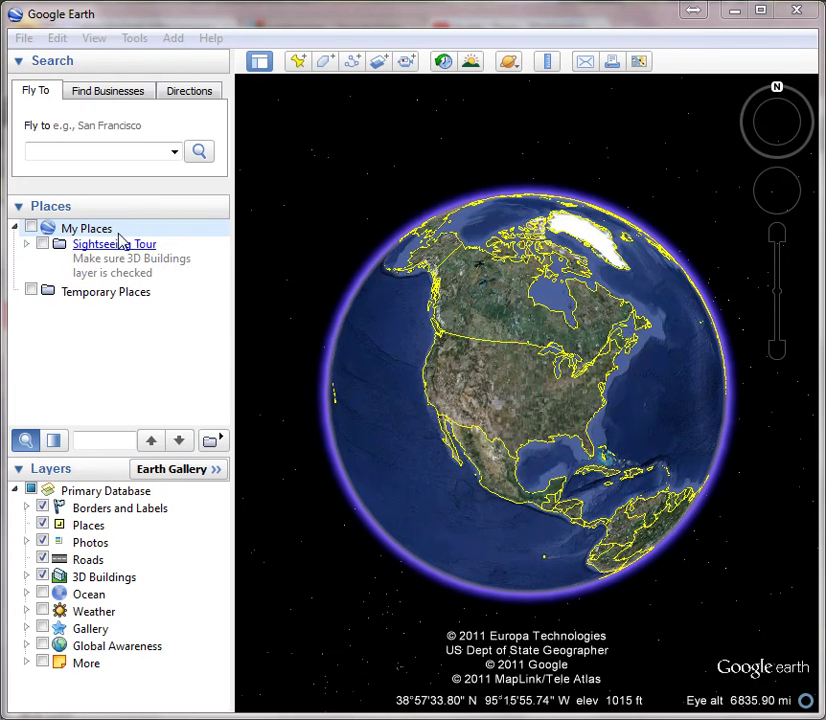
- Select My Places and expand then collapse the Sightseeing Tour folder to inspect its places
left_click(88, 229)
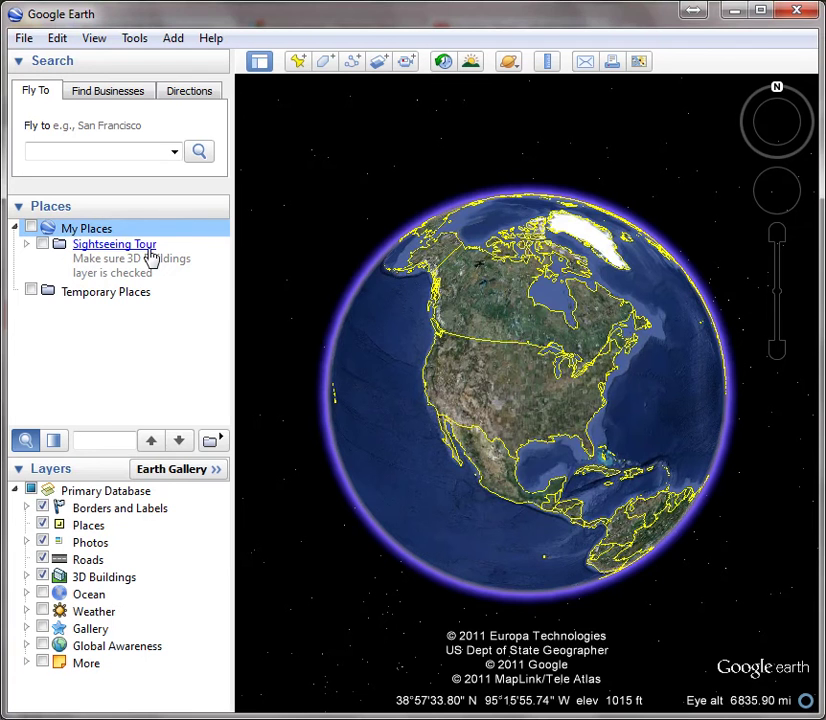
left_click(26, 245)
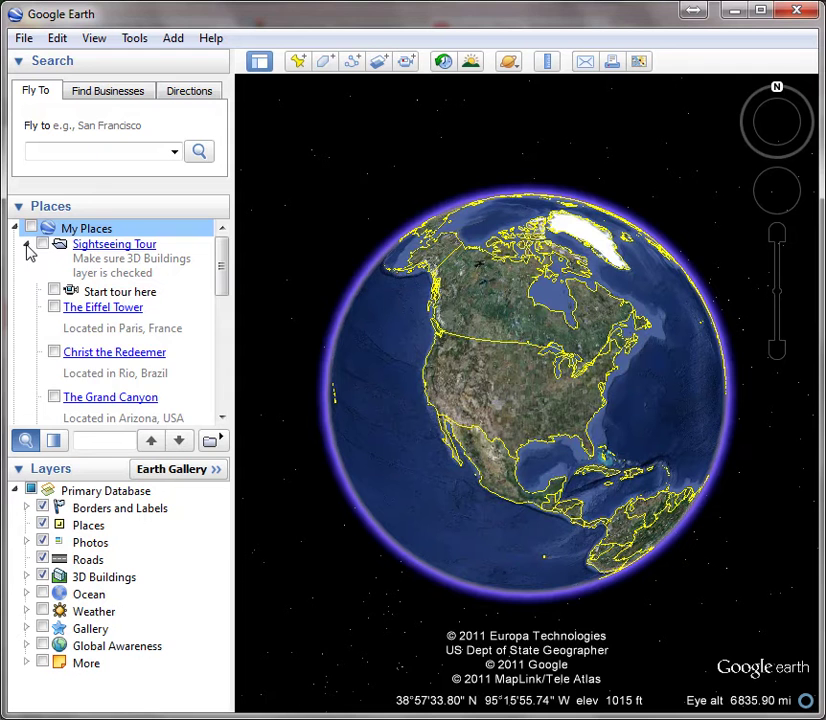
left_click(26, 245)
left_click(26, 245)
left_click(27, 245)
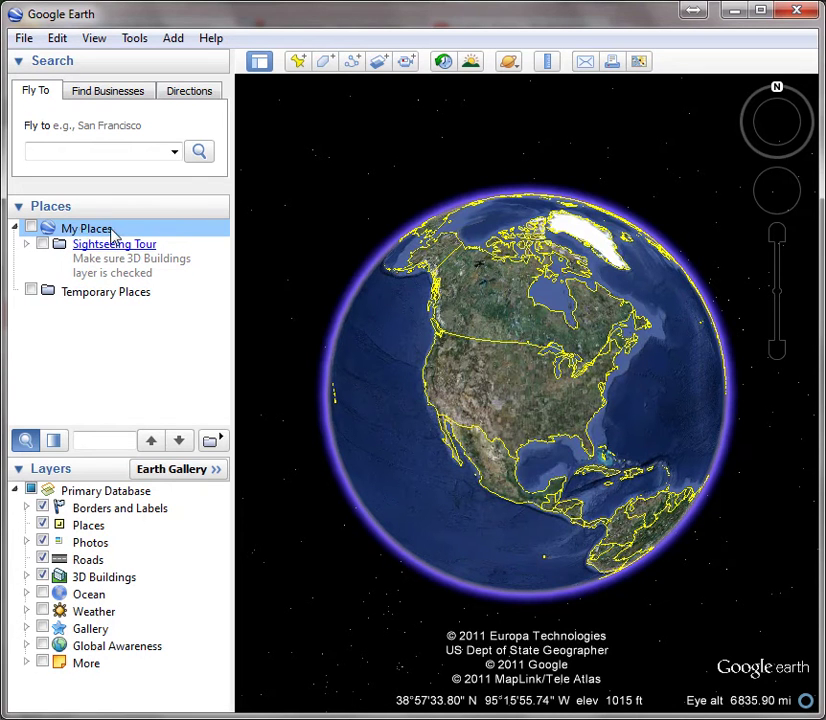
- Create a folder named 'My Favorite Places' under My Places and select it
right_click(113, 234)
mouse_move(157, 246)
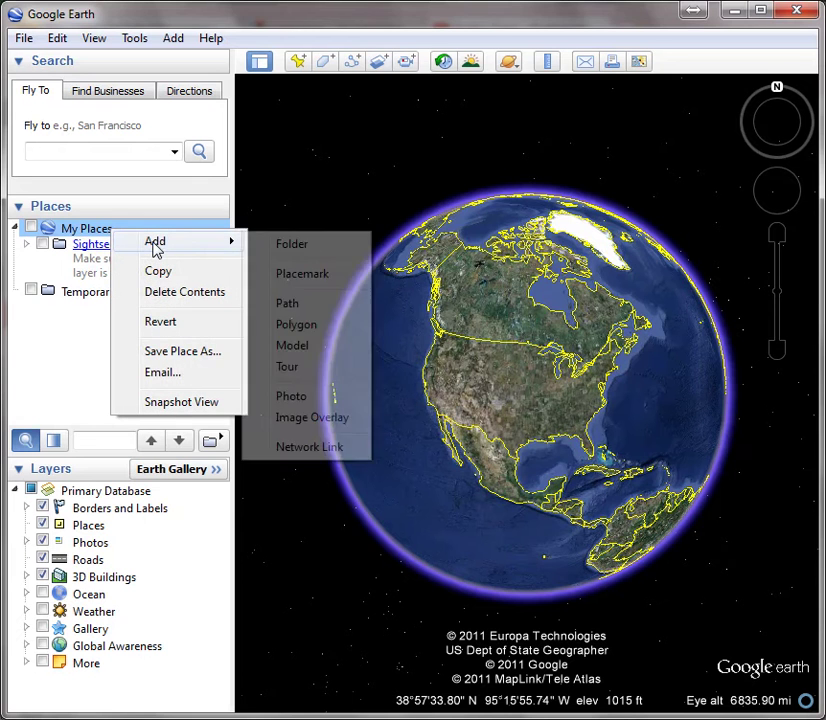
left_click(307, 248)
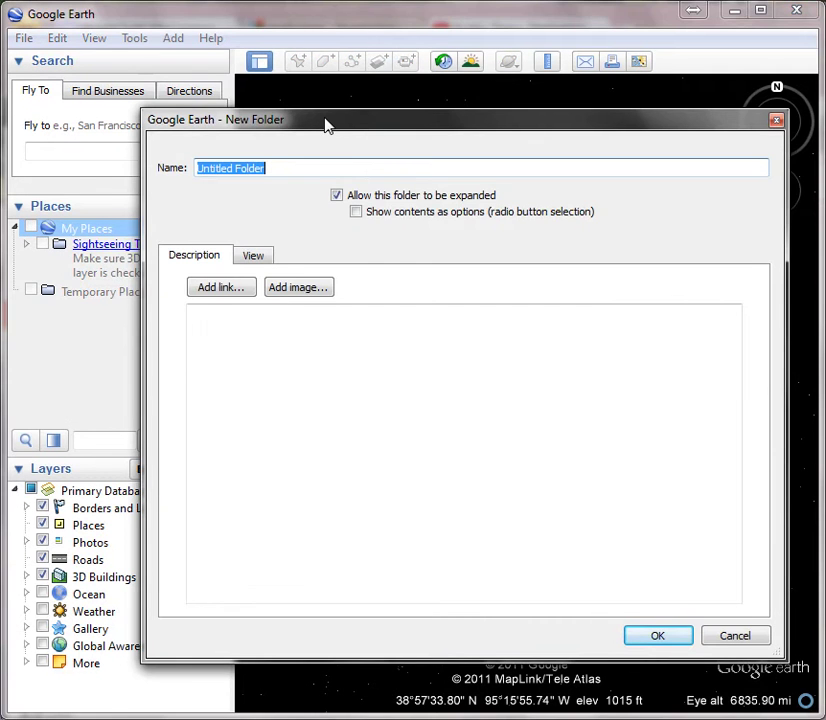
left_click_drag(326, 125, 296, 122)
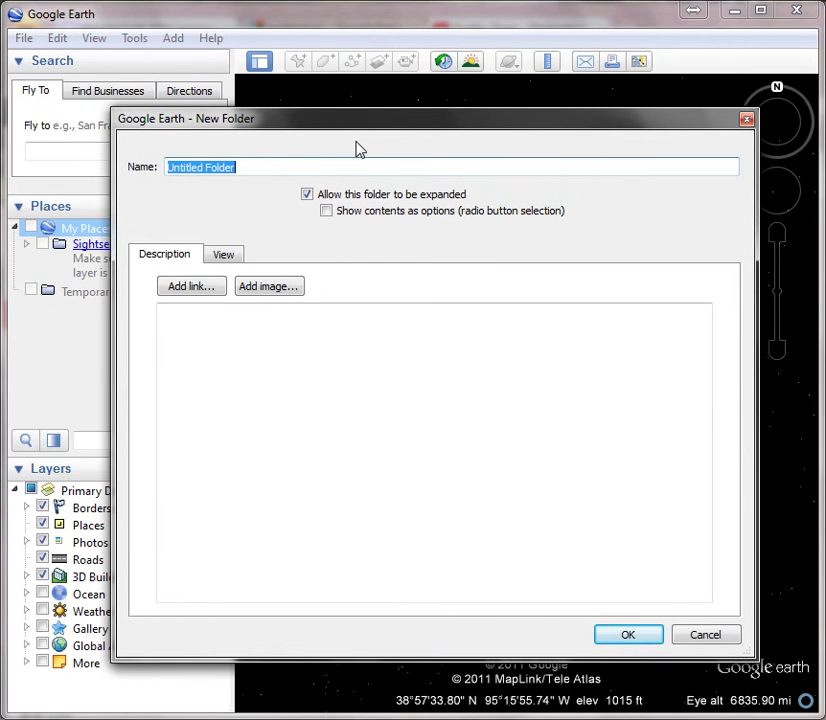
type("My Favorite Pl")
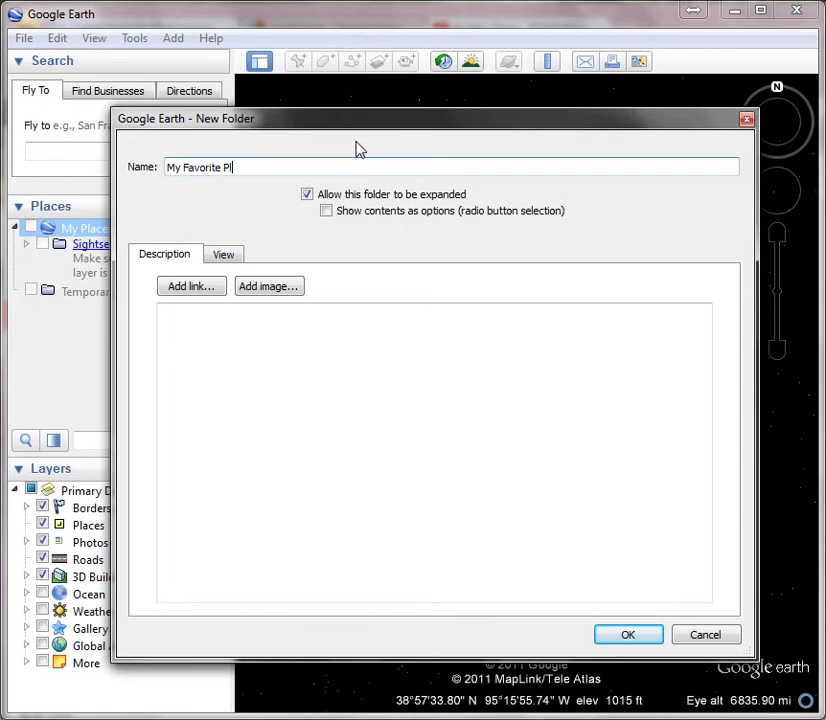
type("aces")
left_click(628, 635)
left_click(88, 230)
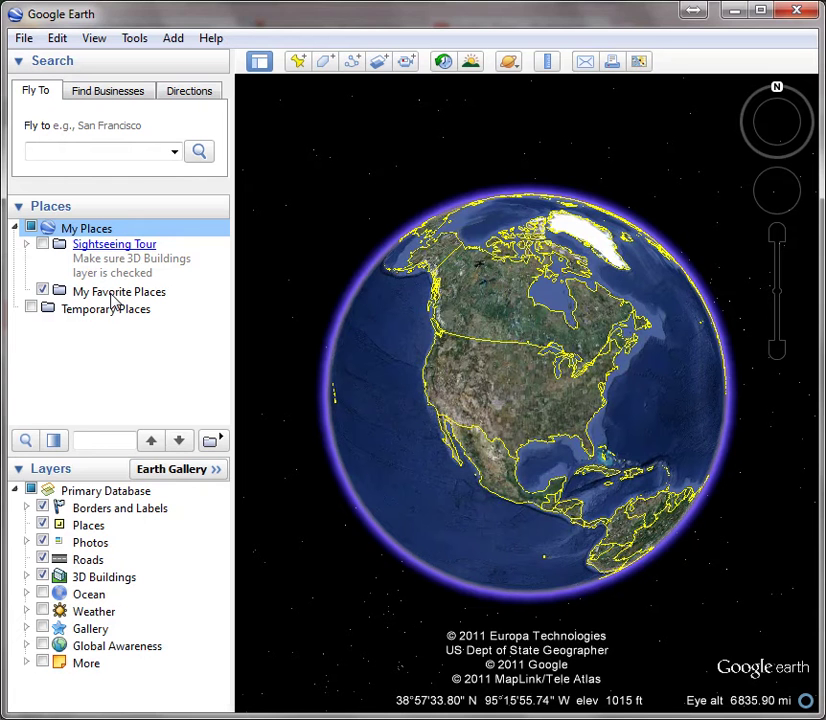
left_click(114, 300)
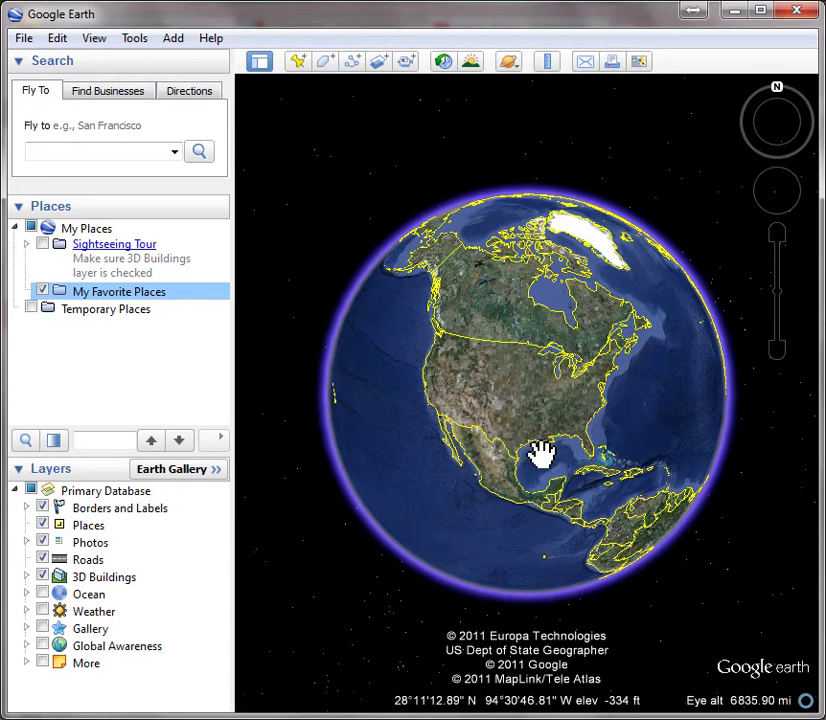
- Zoom and pan from the globe onto central Texas, framing downtown Austin and the blocks north
scroll(532, 449, "up", 3)
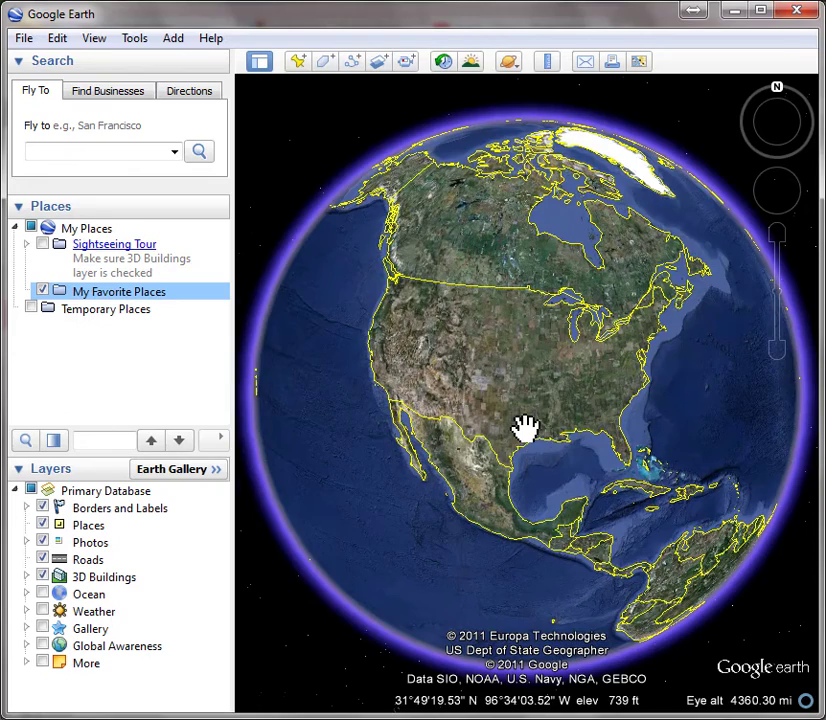
scroll(525, 428, "up", 5)
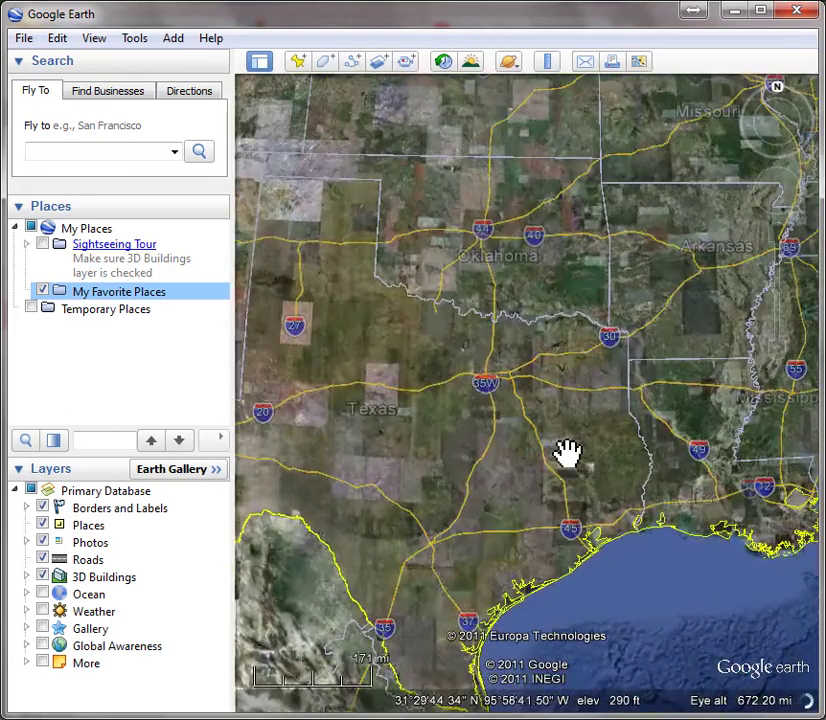
left_click_drag(540, 455, 618, 328)
scroll(583, 405, "up", 2)
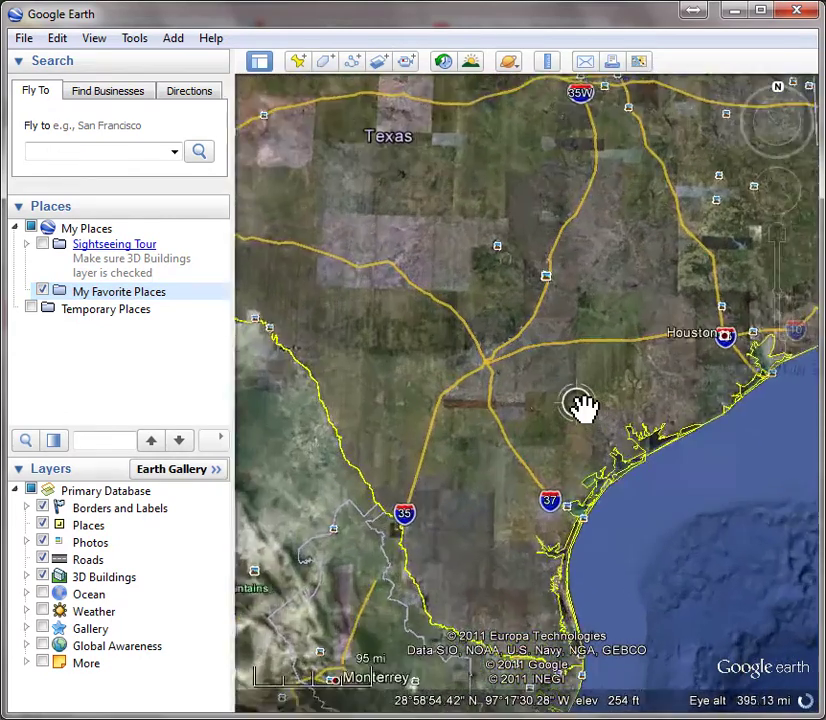
left_click_drag(500, 378, 587, 400)
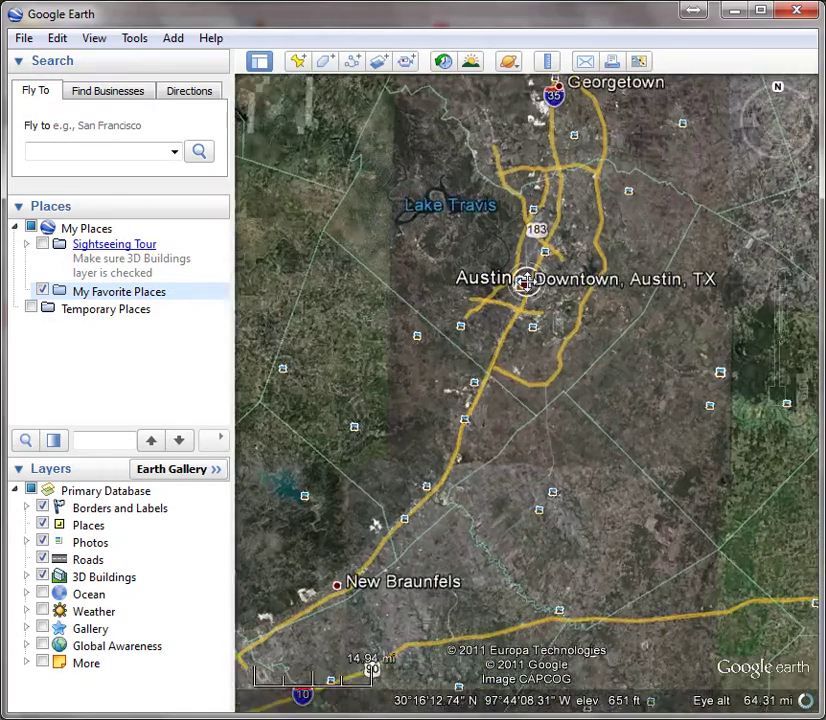
scroll(518, 293, "down", 5)
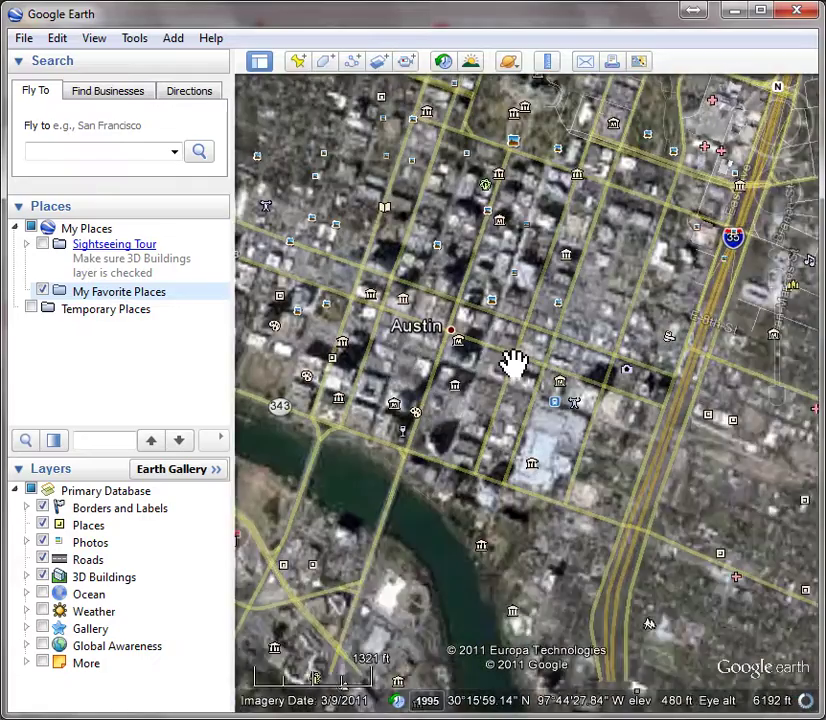
left_click_drag(513, 363, 537, 365)
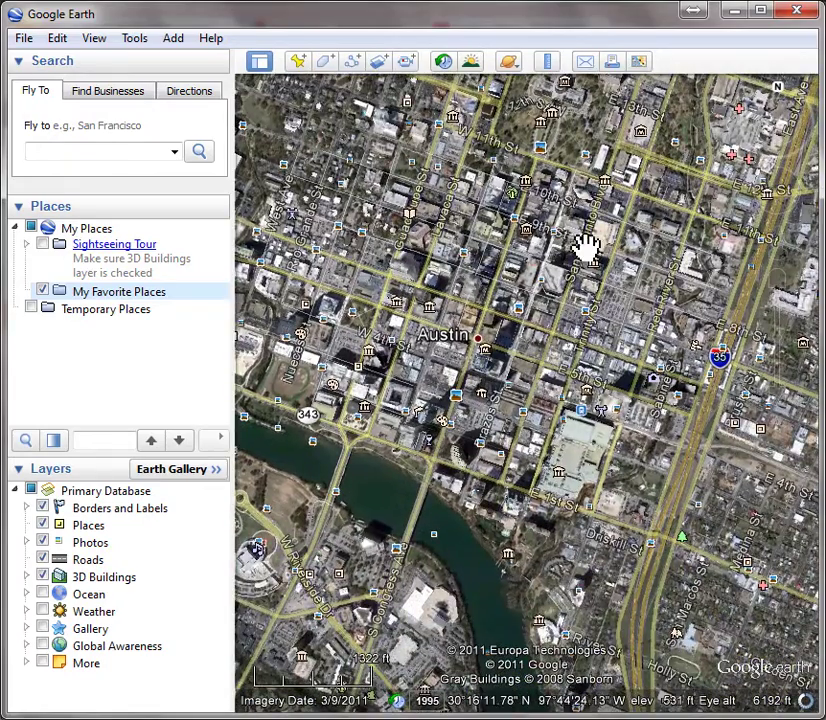
left_click_drag(580, 210, 553, 328)
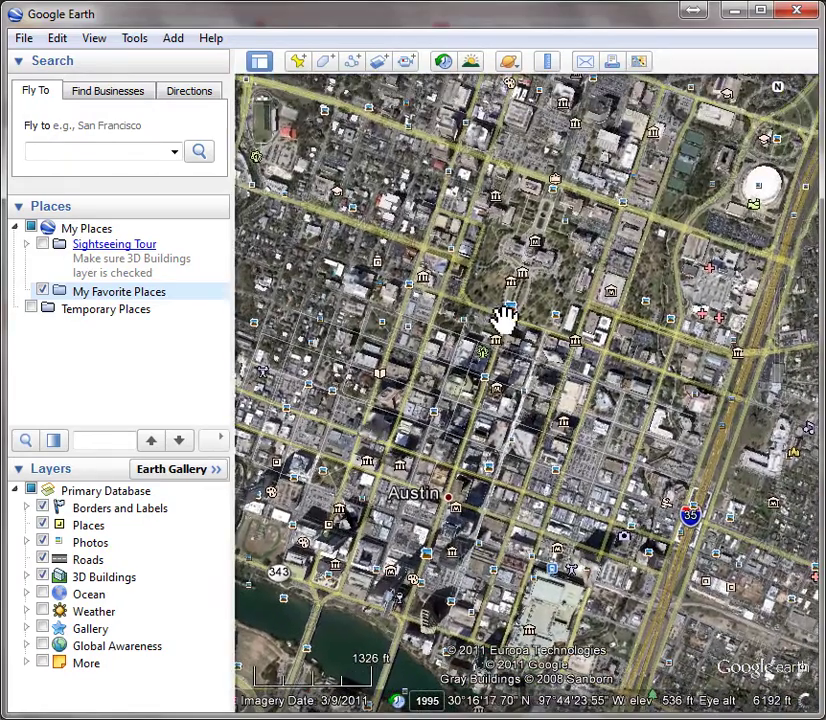
- Start a new placemark named 'Austin Texas' and choose the star icon for it
left_click(300, 64)
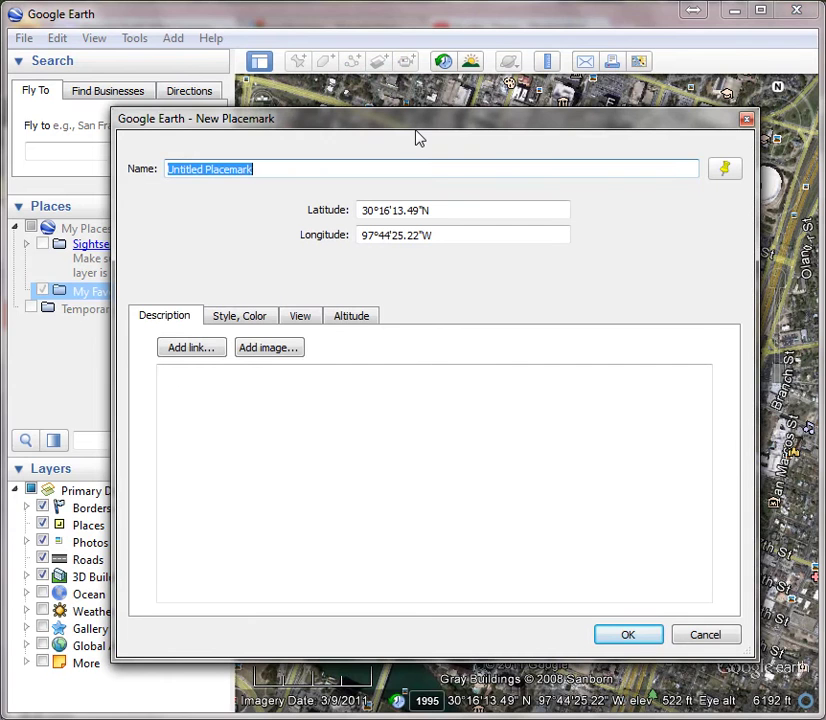
type("Austin")
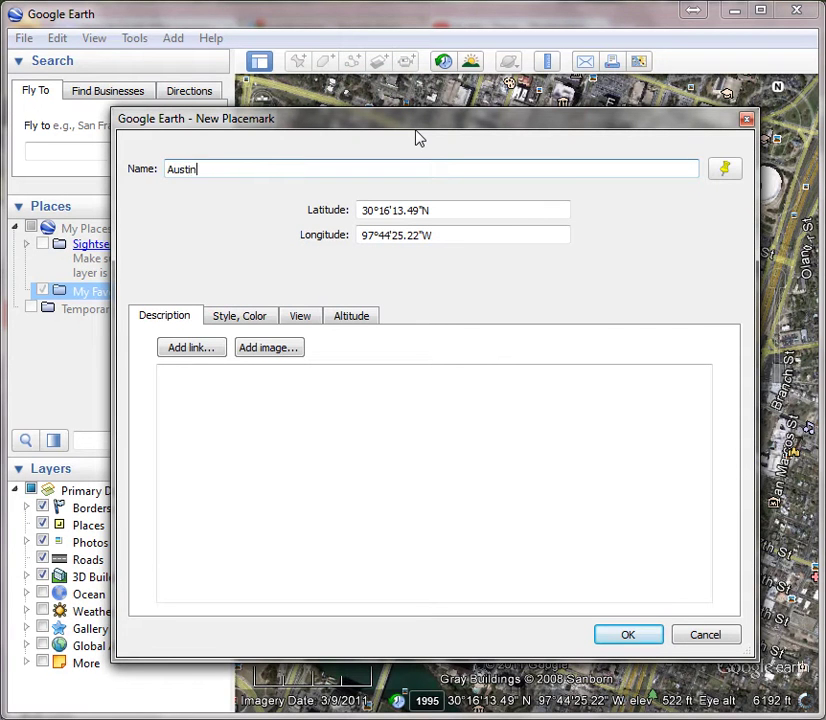
type(" Texas")
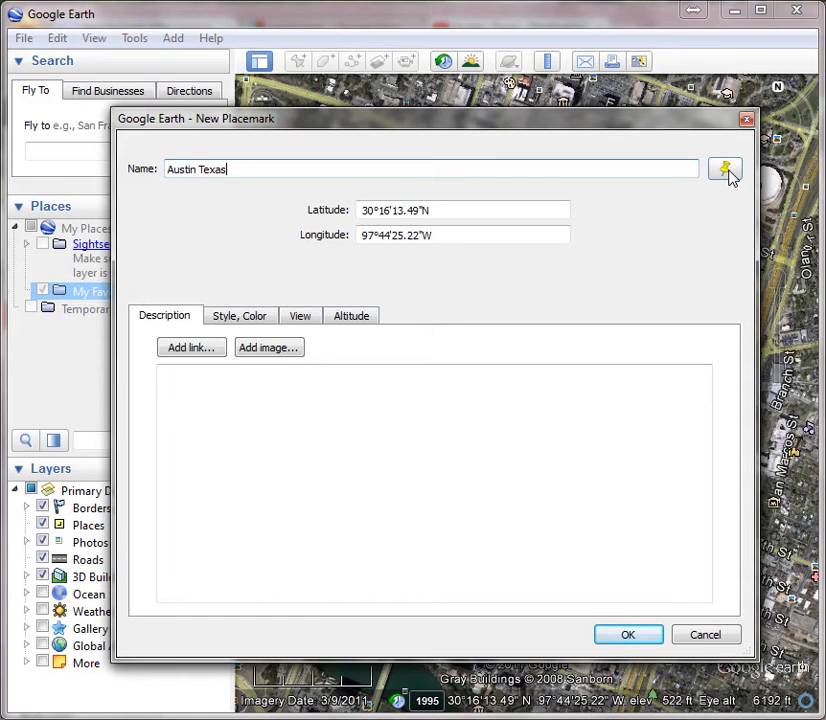
left_click(726, 171)
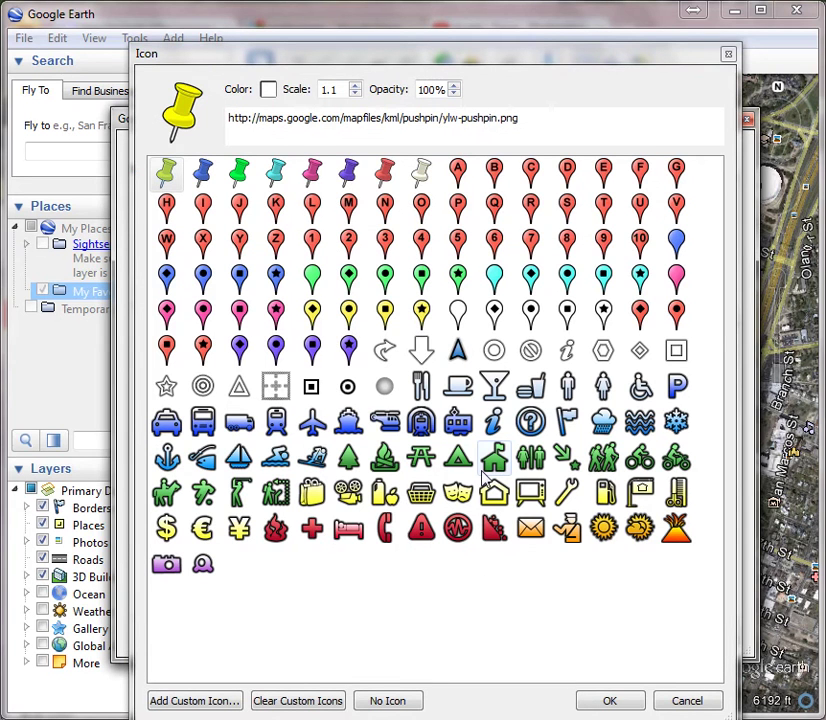
left_click(167, 387)
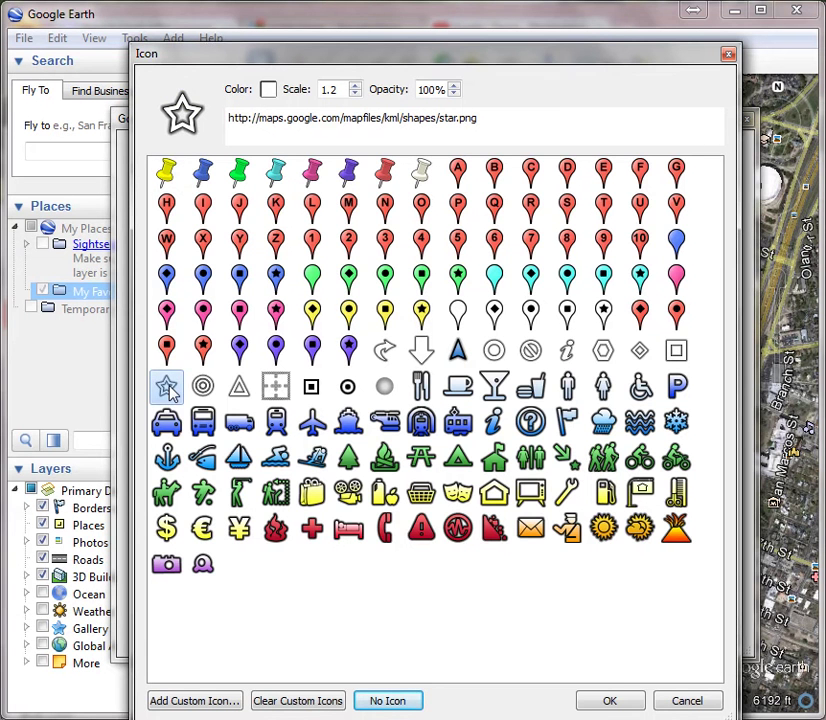
left_click(612, 701)
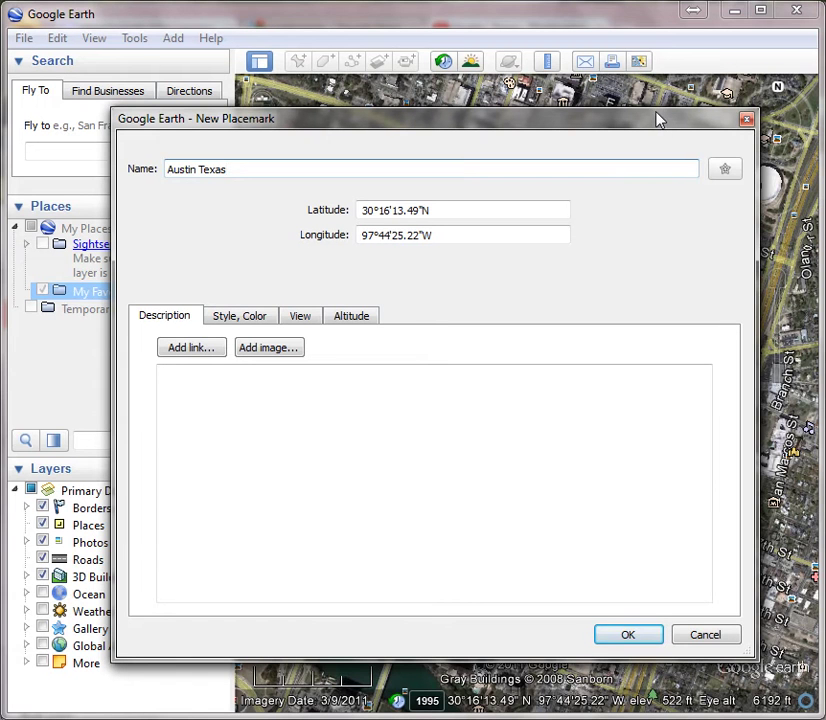
- Drag the star north to 30°16'28.76"N, 97°44'25.56"W by the Capitol and save the placemark
left_click_drag(662, 121, 147, 152)
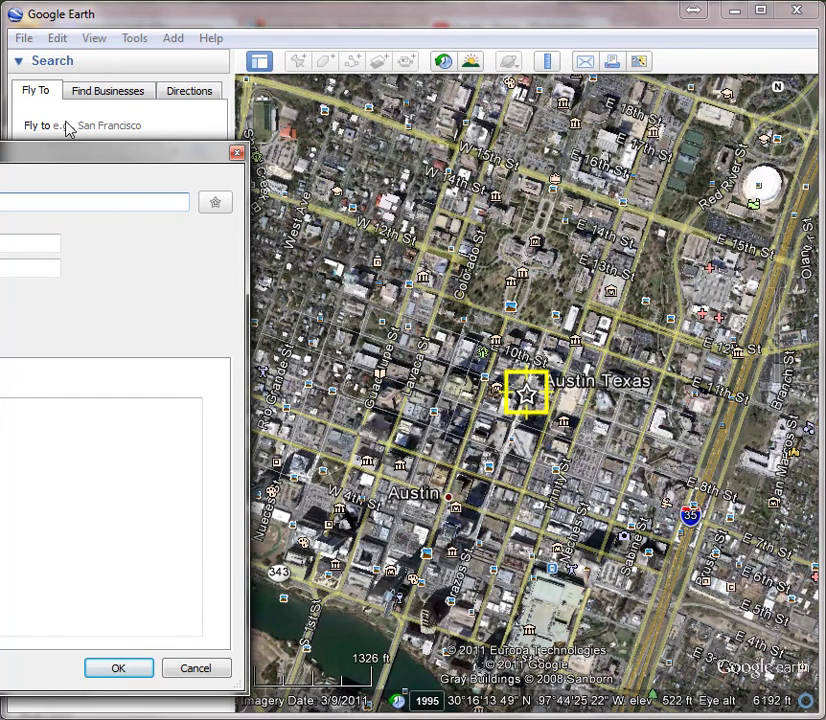
left_click_drag(88, 155, 253, 140)
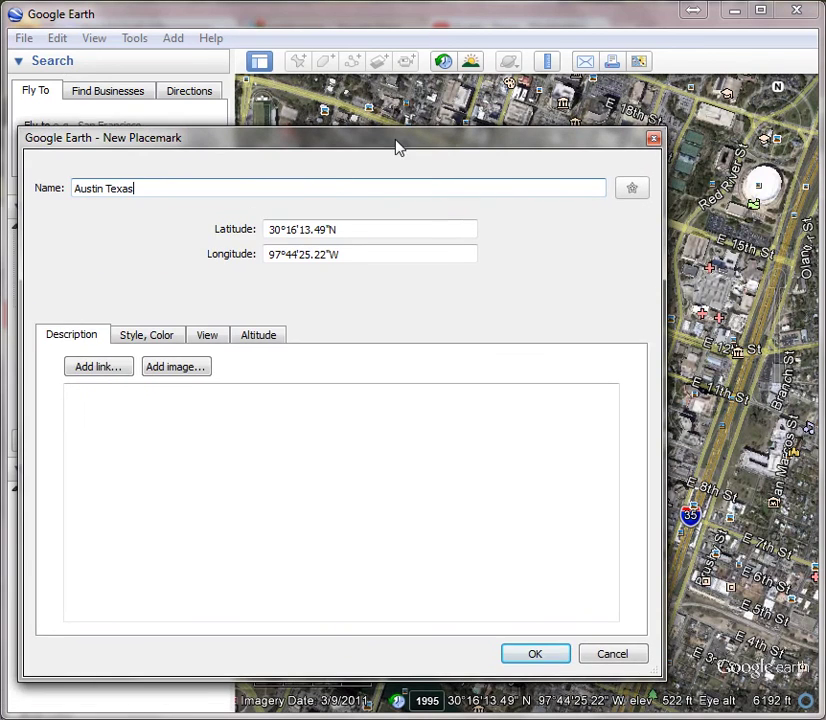
left_click_drag(396, 147, 29, 140)
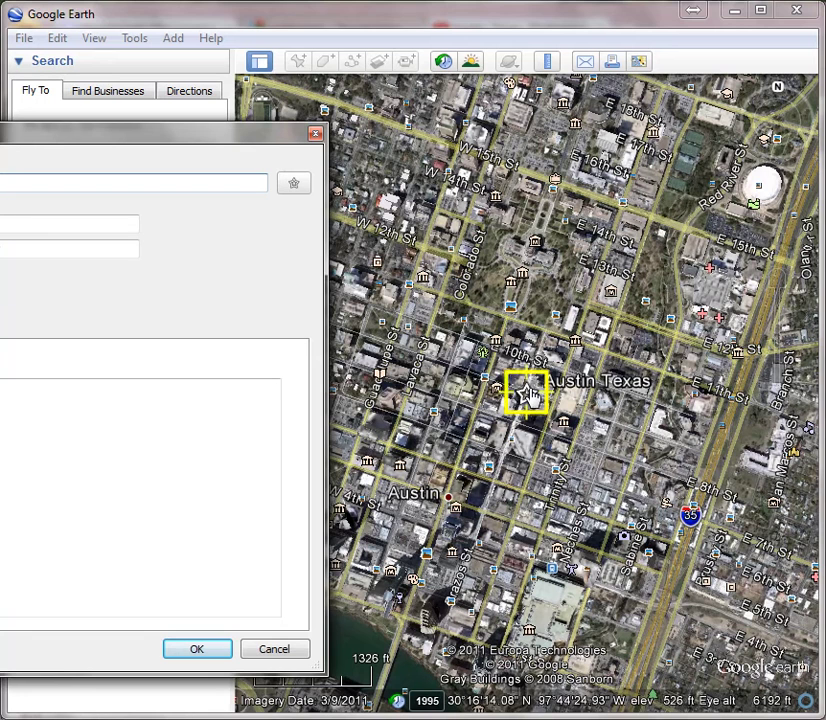
left_click_drag(528, 395, 529, 255)
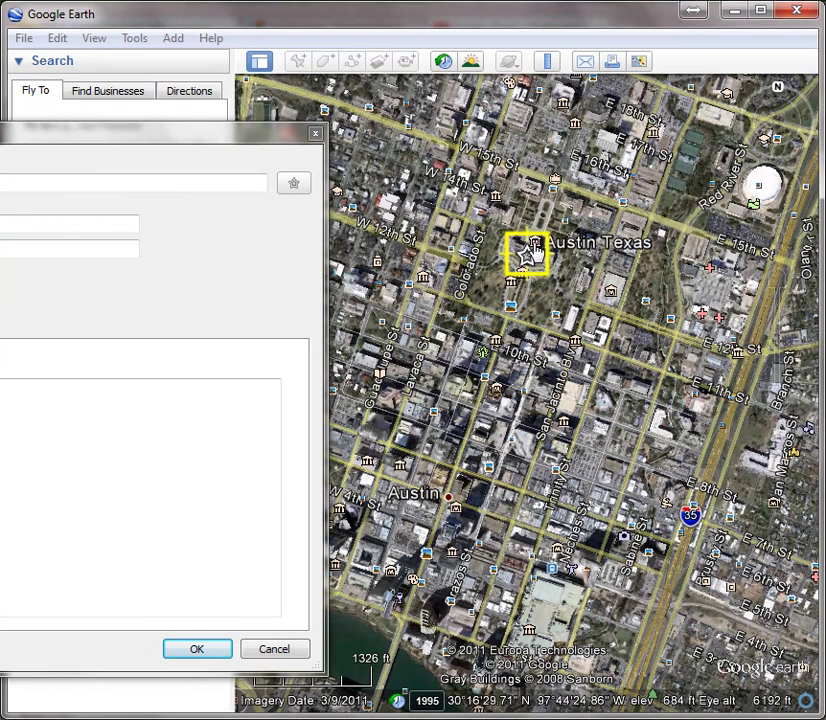
left_click_drag(74, 130, 474, 125)
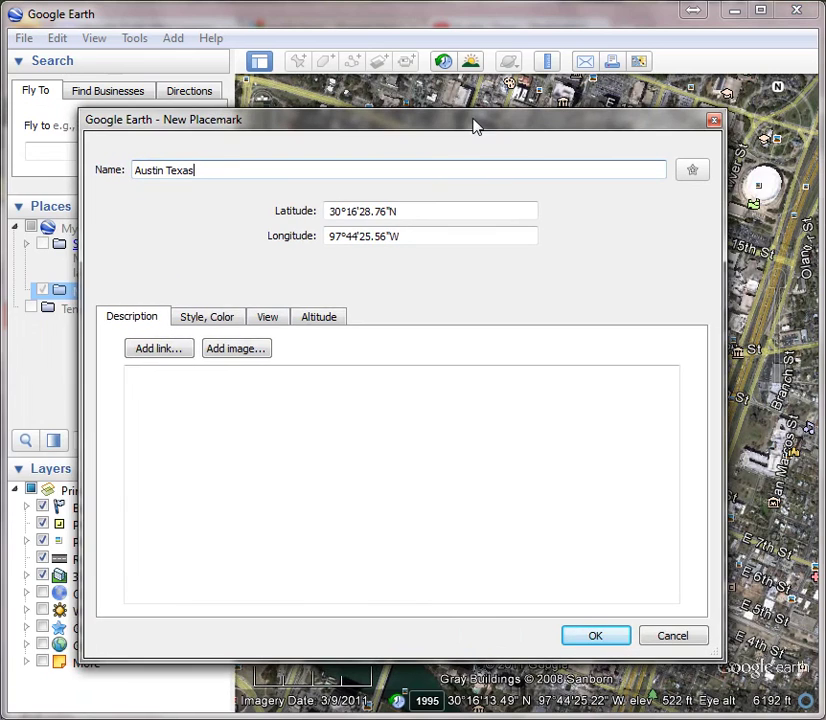
left_click(605, 639)
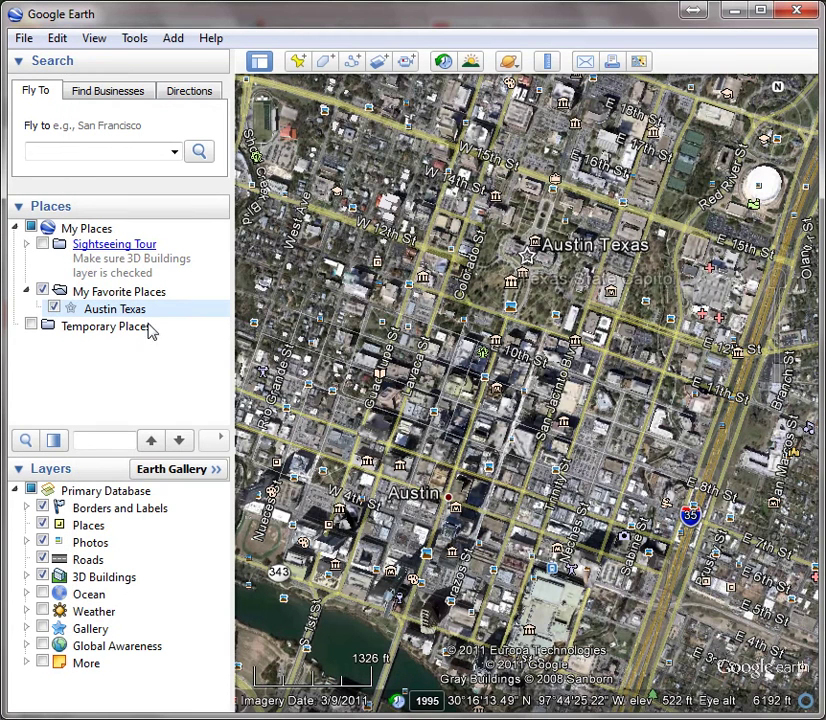
left_click(110, 292)
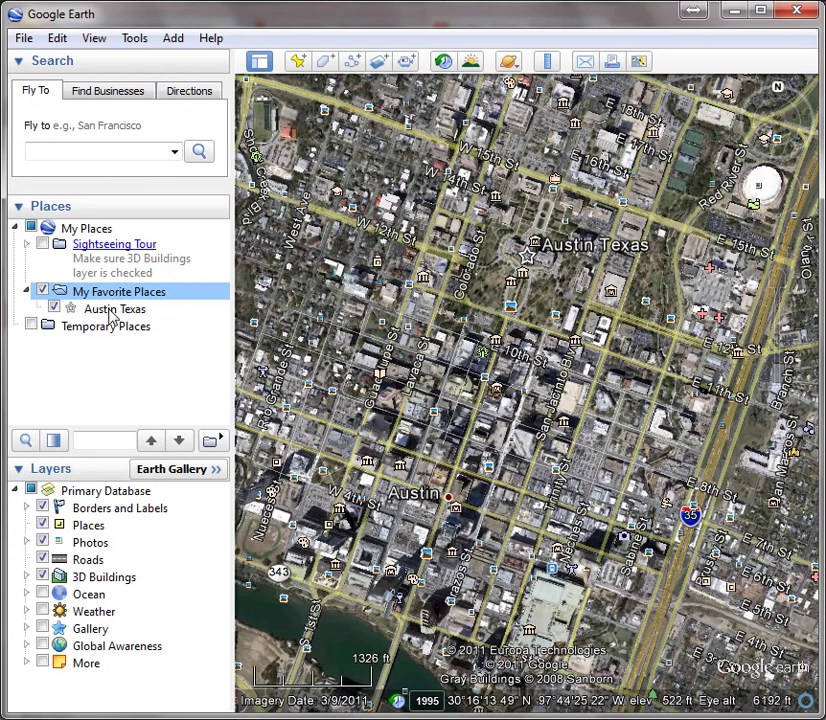
left_click(112, 310)
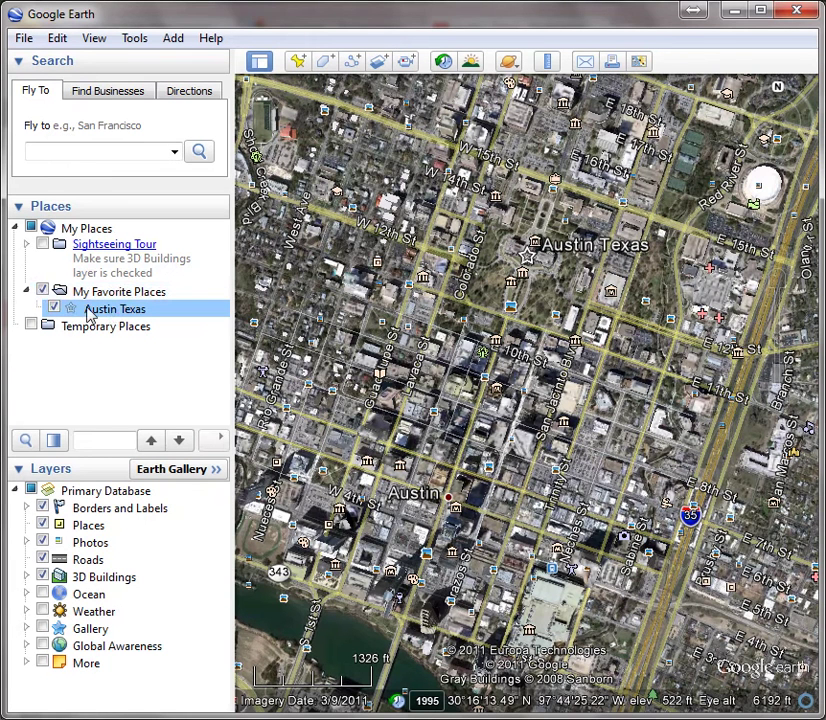
left_click(116, 292)
left_click(115, 310)
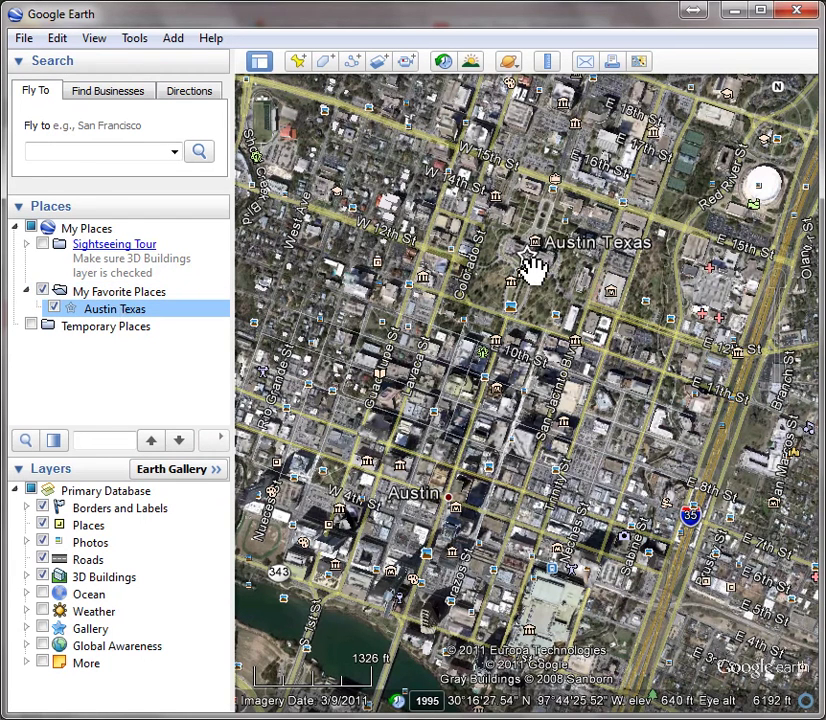
left_click(120, 312)
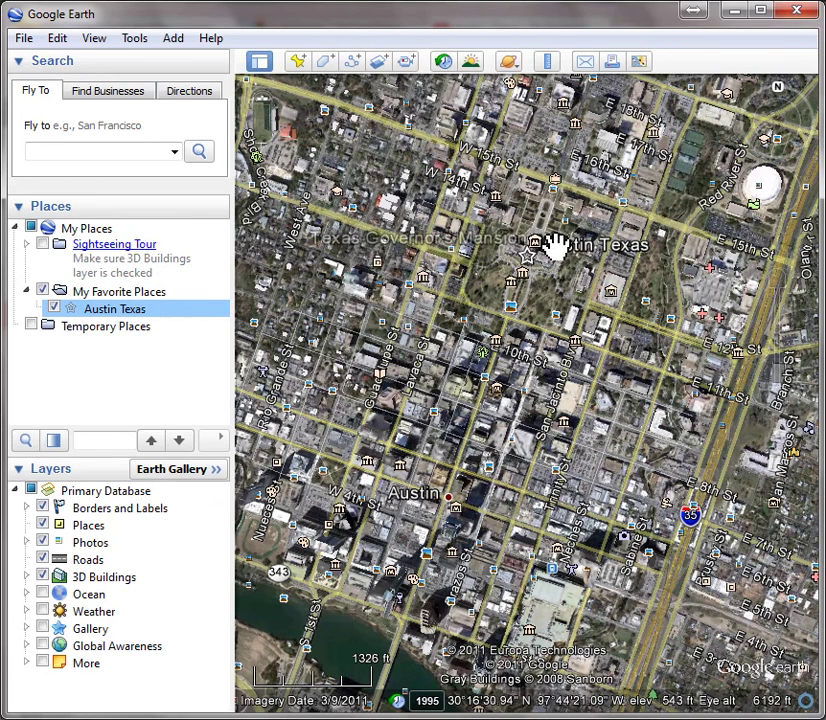
right_click(123, 313)
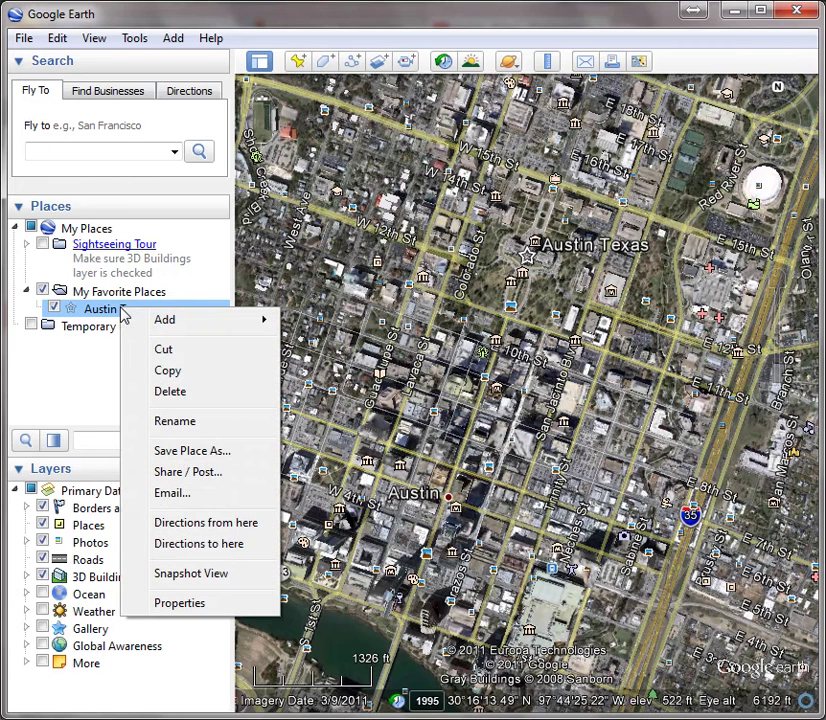
- Enter 'Live Music Capital of the World!' as the Austin Texas placemark's description and save
left_click(180, 603)
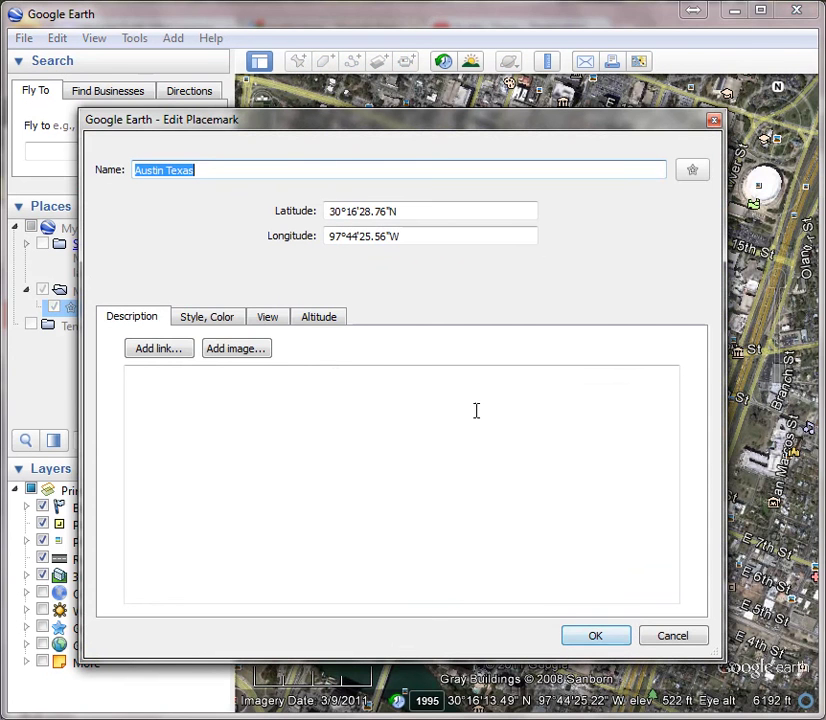
left_click(259, 377)
type("ive Music Capital of the World")
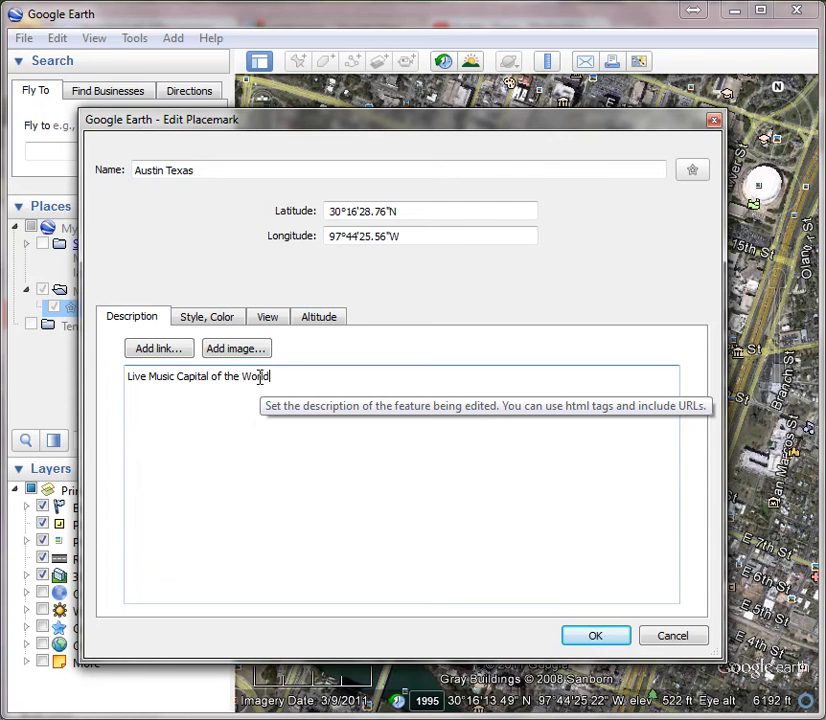
mouse_move(777, 190)
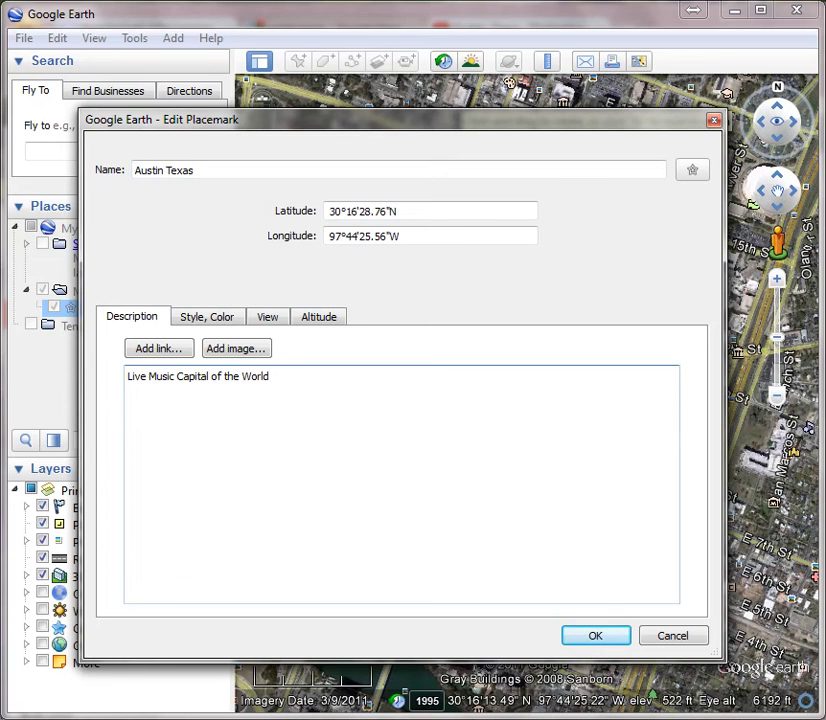
type("!")
left_click(619, 640)
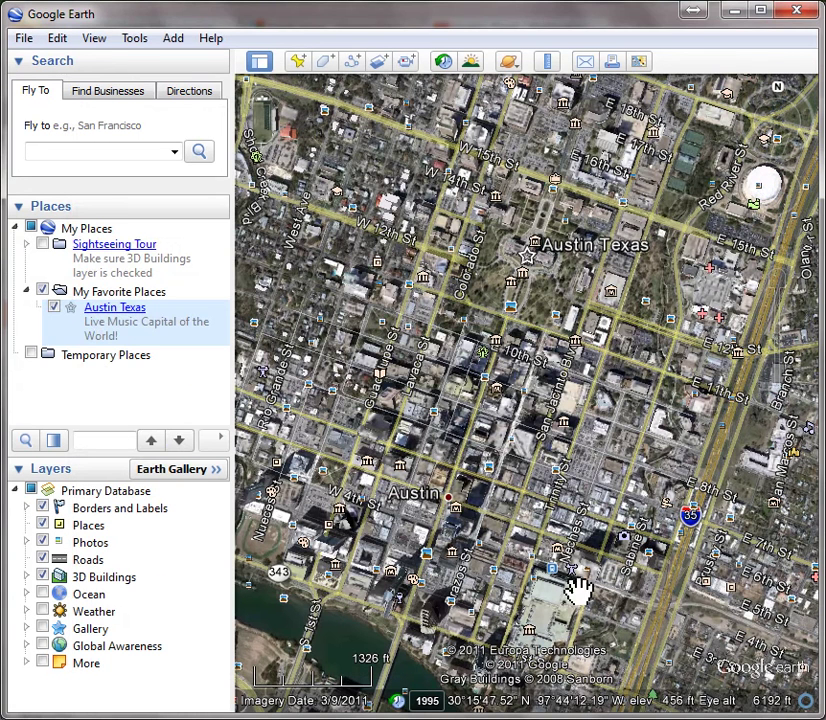
- Open the Austin Texas balloon showing 'Live Music Capital of the World!' on the map
left_click(112, 311)
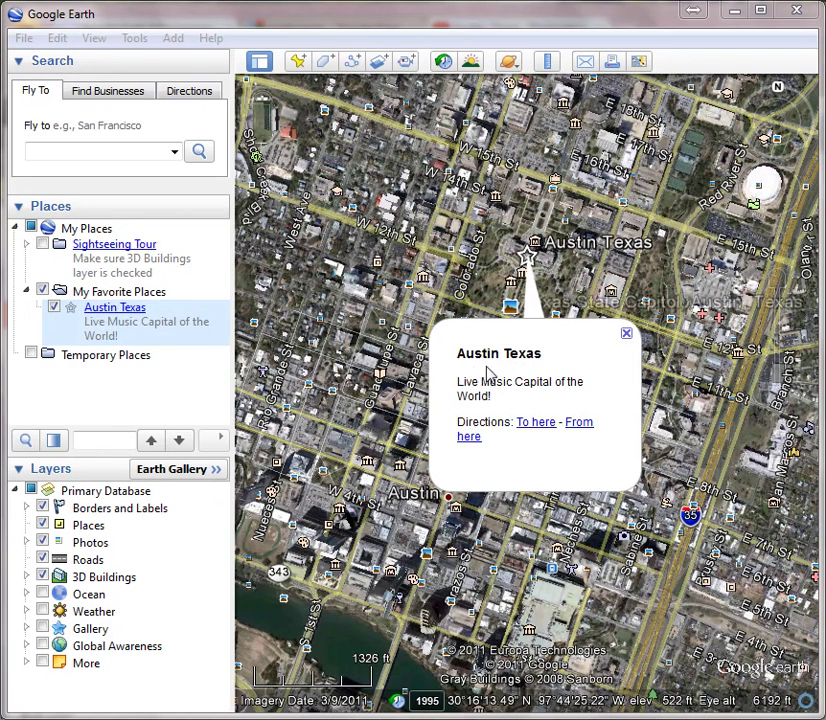